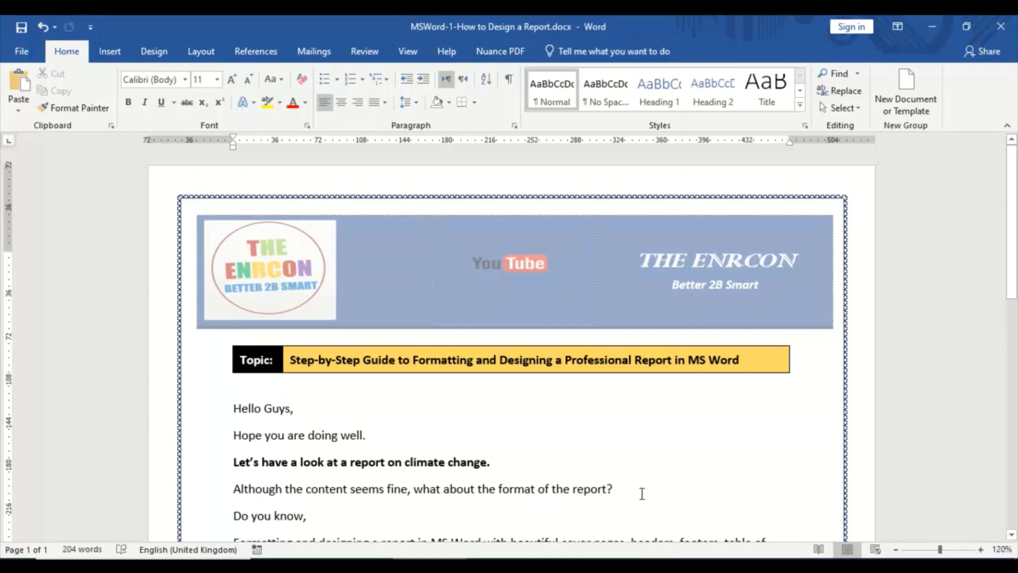
# Step: Switch to the Draft Report on Climate Change document and look through its unformatted text
pyautogui.moveTo(498, 565)
pyautogui.click(572, 515)
pyautogui.hotkey('alt', 'Tab')
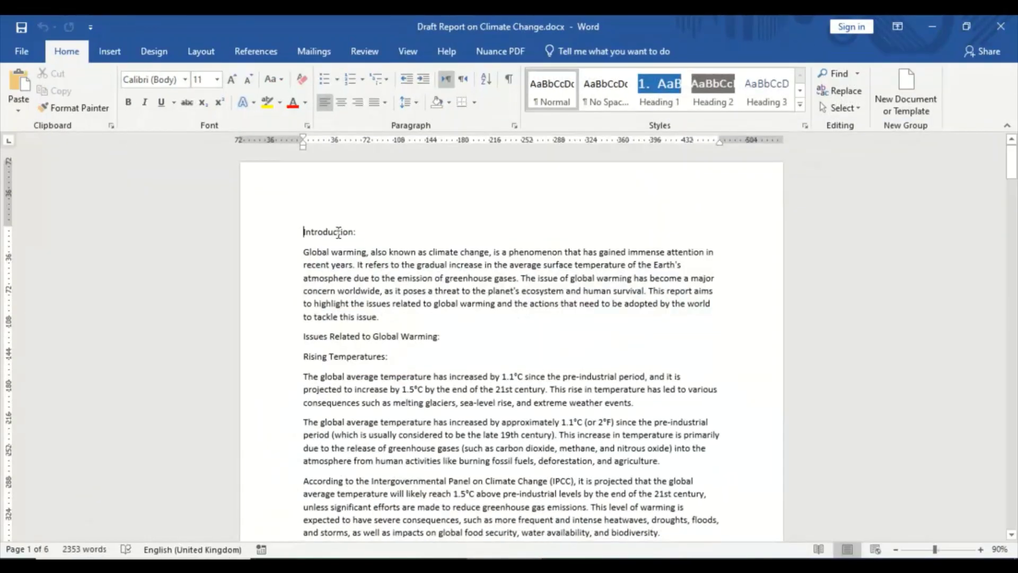
pyautogui.moveTo(290, 237); pyautogui.dragTo(312, 334)
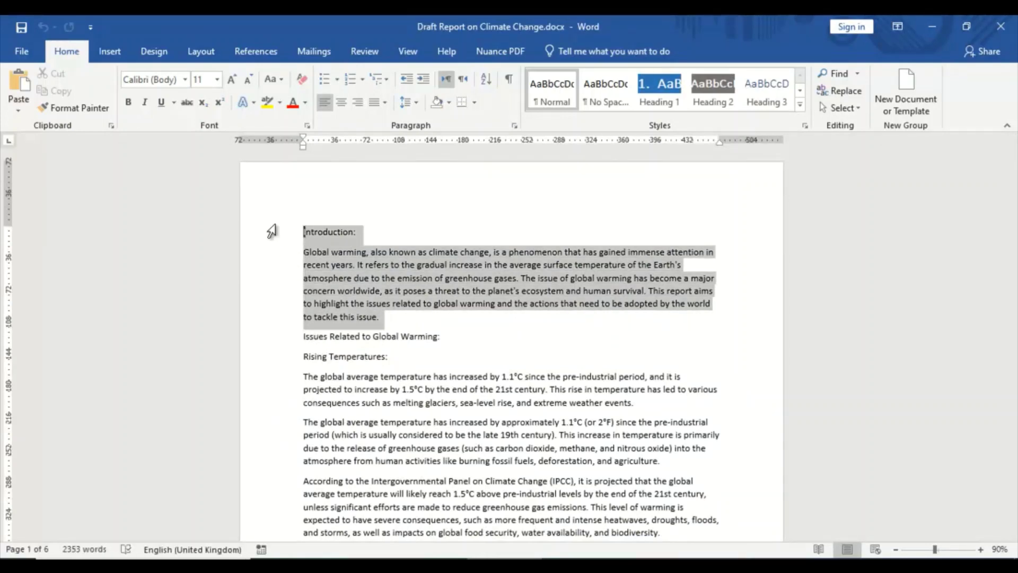
pyautogui.moveTo(254, 243); pyautogui.dragTo(583, 499)
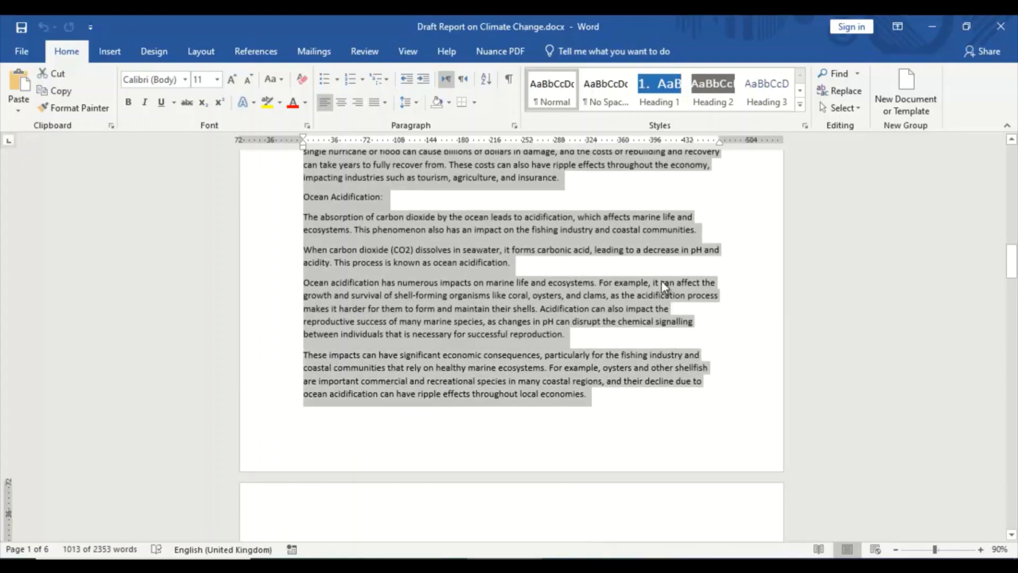
pyautogui.click(661, 284)
pyautogui.moveTo(1014, 265); pyautogui.dragTo(1014, 165)
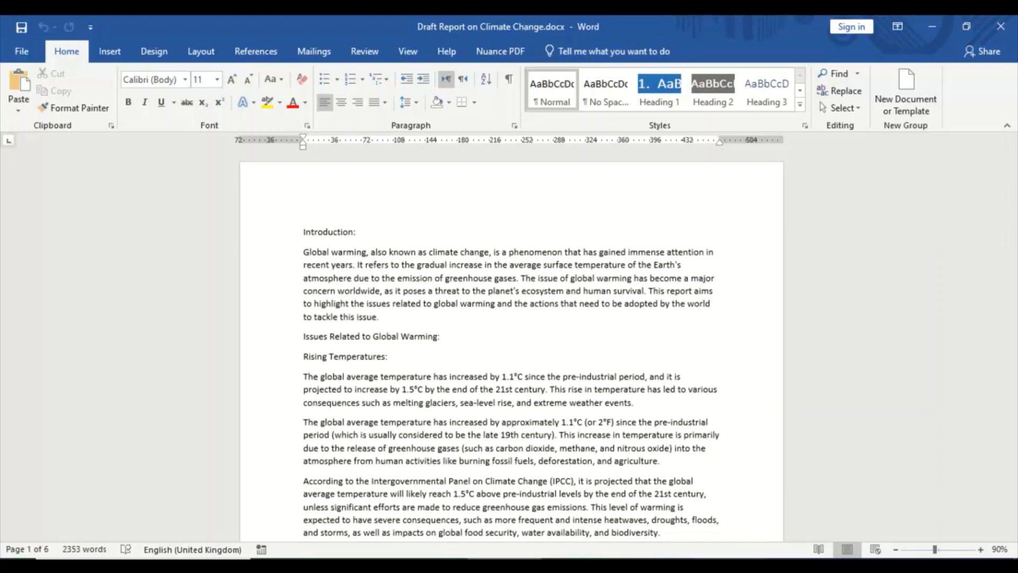
pyautogui.moveTo(730, 565)
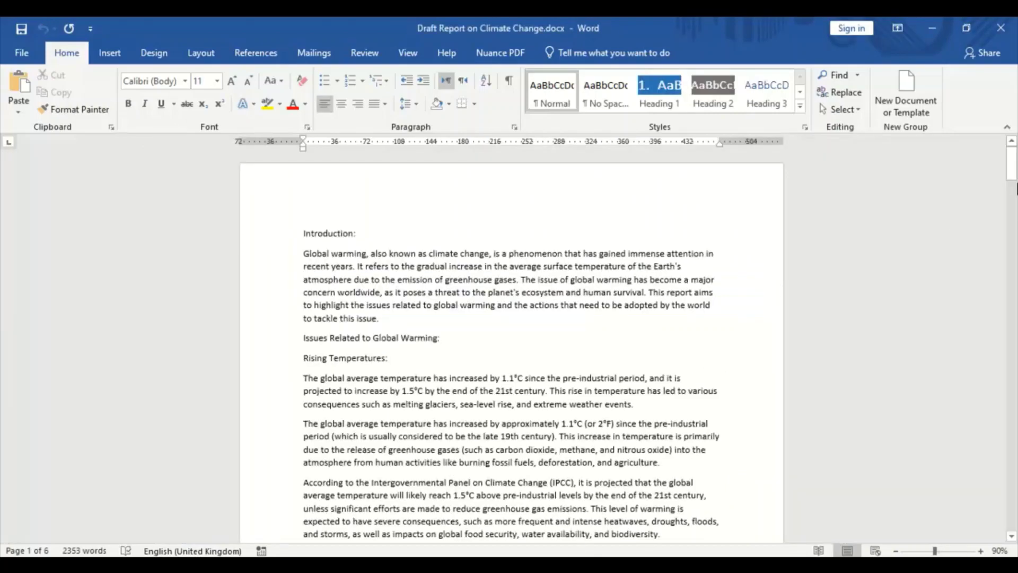
pyautogui.moveTo(1014, 182)
pyautogui.mouseDown()
pyautogui.moveTo(1015, 491)
pyautogui.moveTo(1014, 164)
pyautogui.mouseUp()
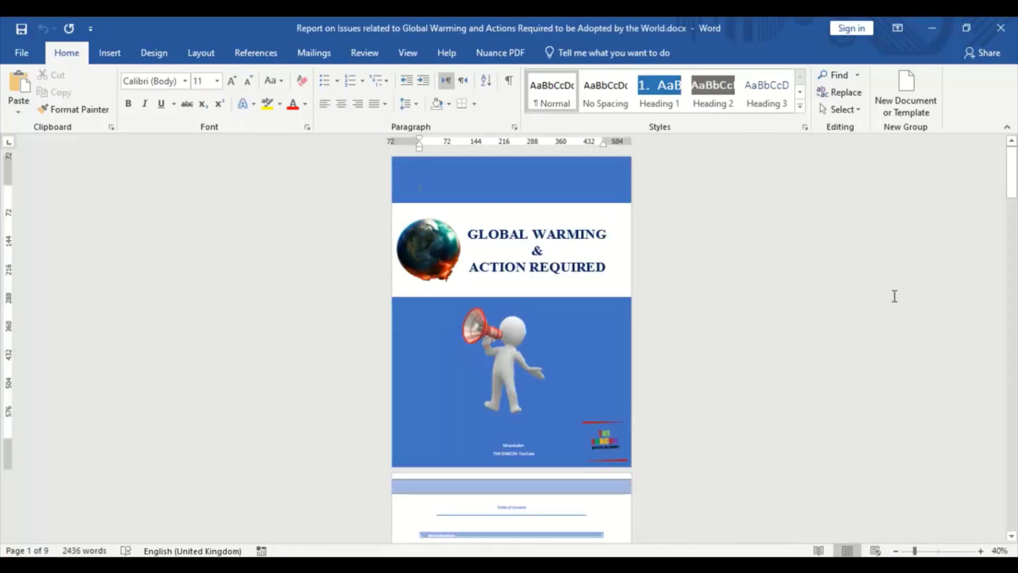
# Step: Examine the layout of the finished global warming report, including its headings, pictures, headers and footers
pyautogui.click(1012, 540)
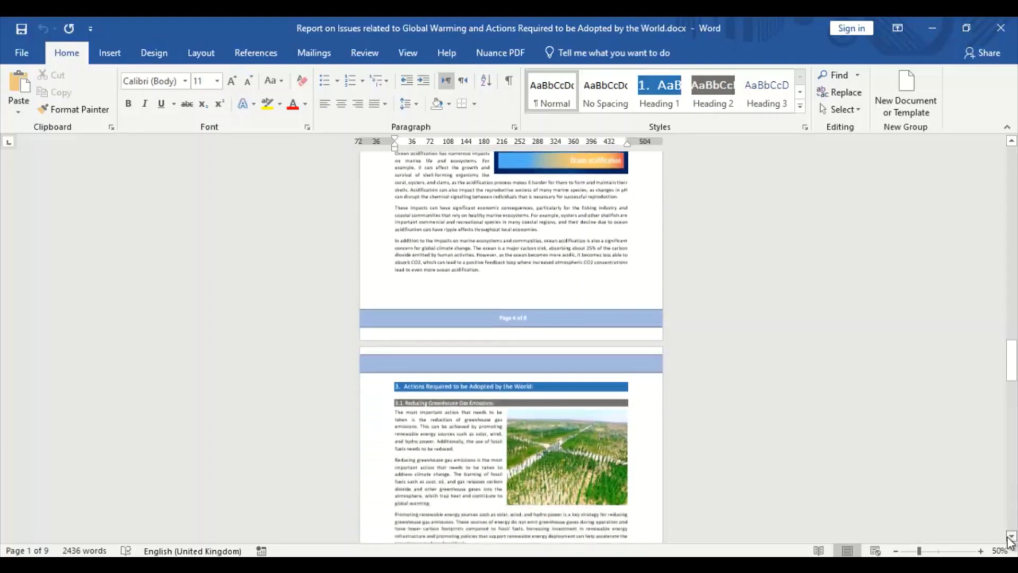
pyautogui.scroll(-8, 1009, 541)
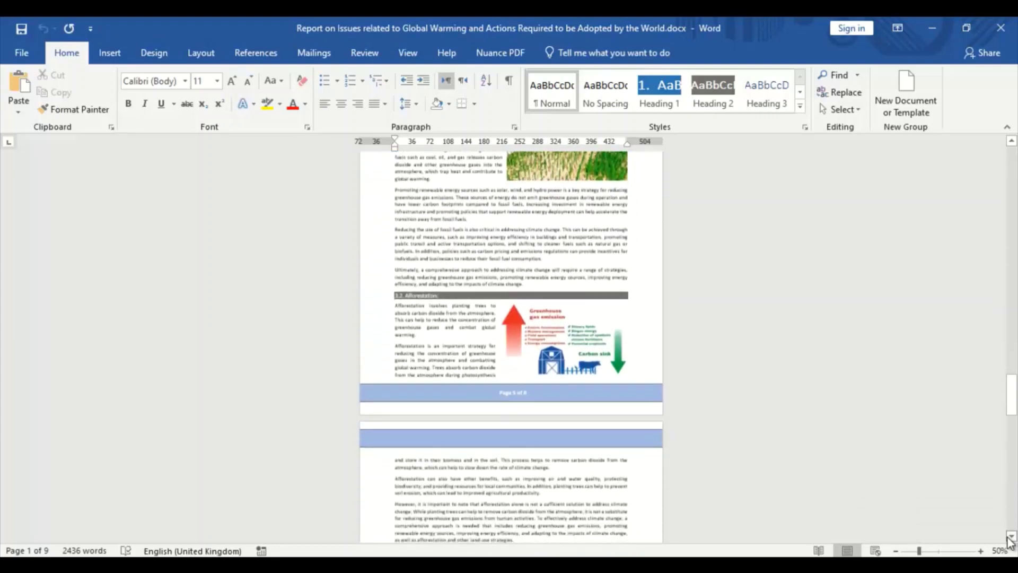
pyautogui.scroll(-8, 1010, 541)
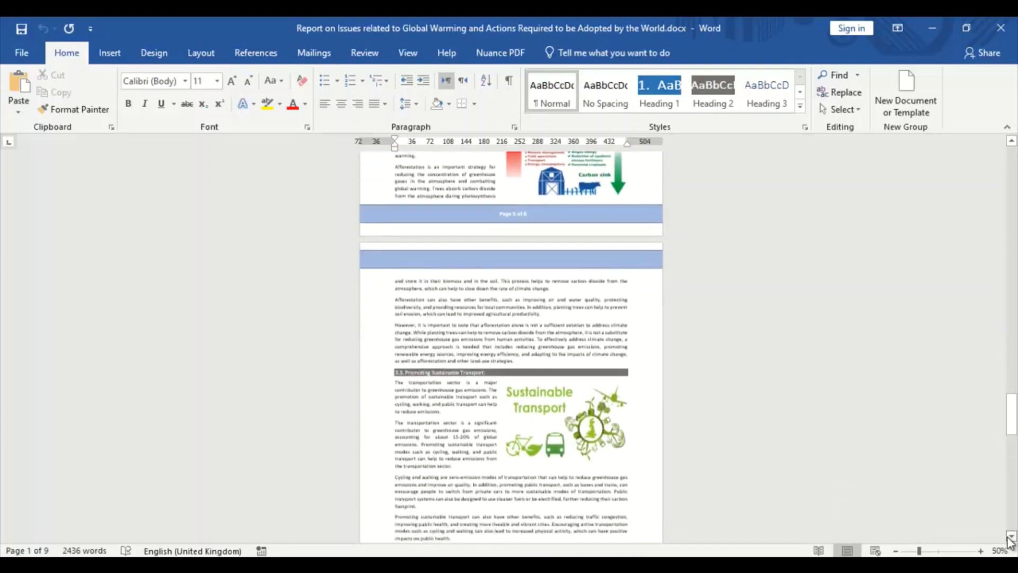
pyautogui.scroll(-8, 1010, 541)
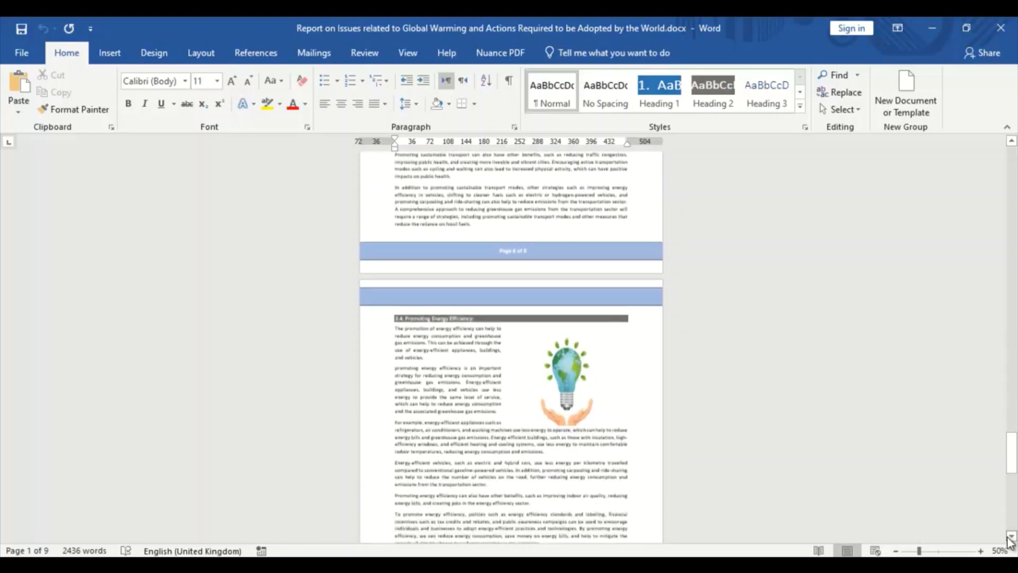
pyautogui.scroll(-8, 1010, 541)
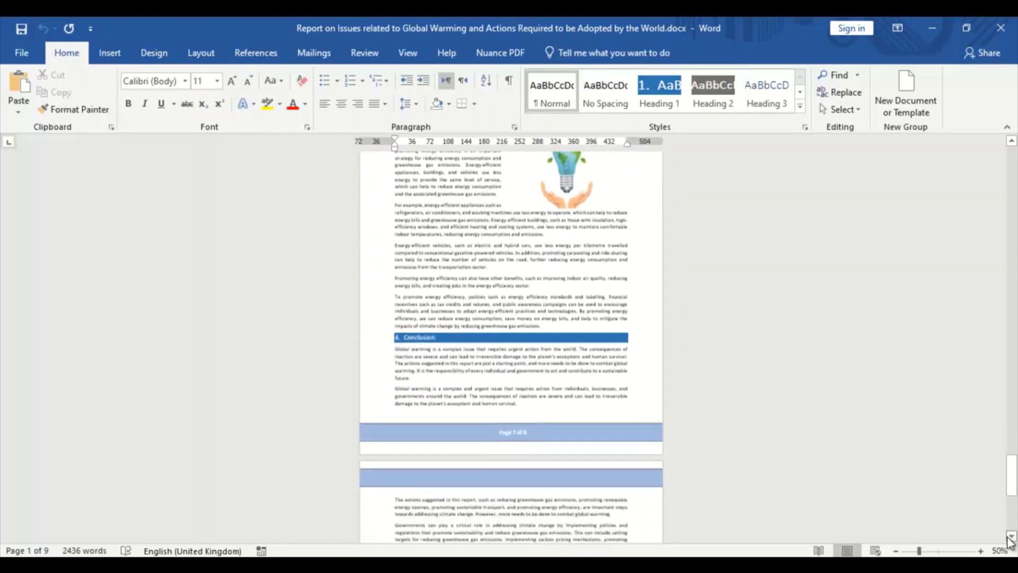
pyautogui.scroll(-6, 1010, 541)
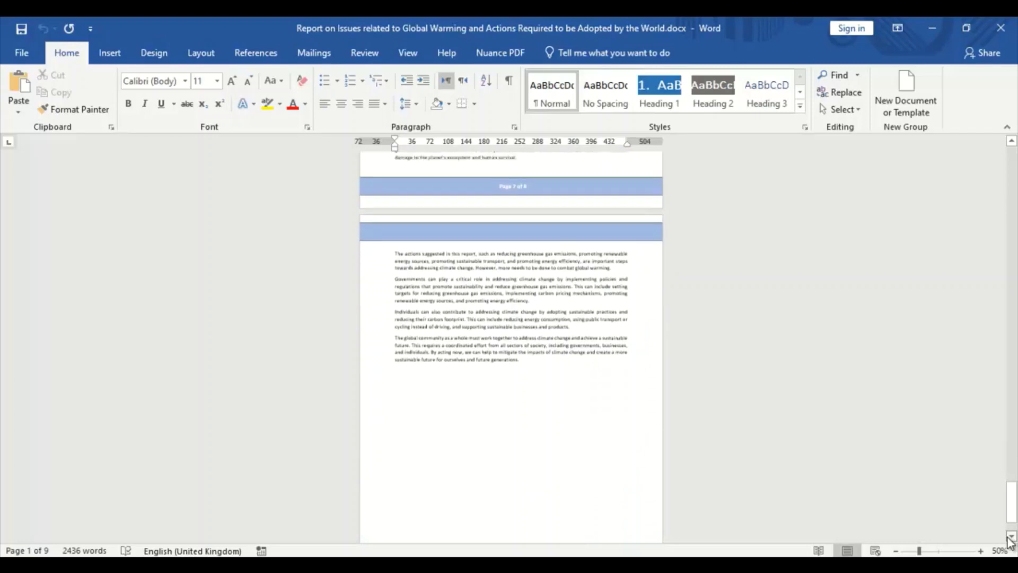
pyautogui.moveTo(1012, 489); pyautogui.dragTo(1013, 146)
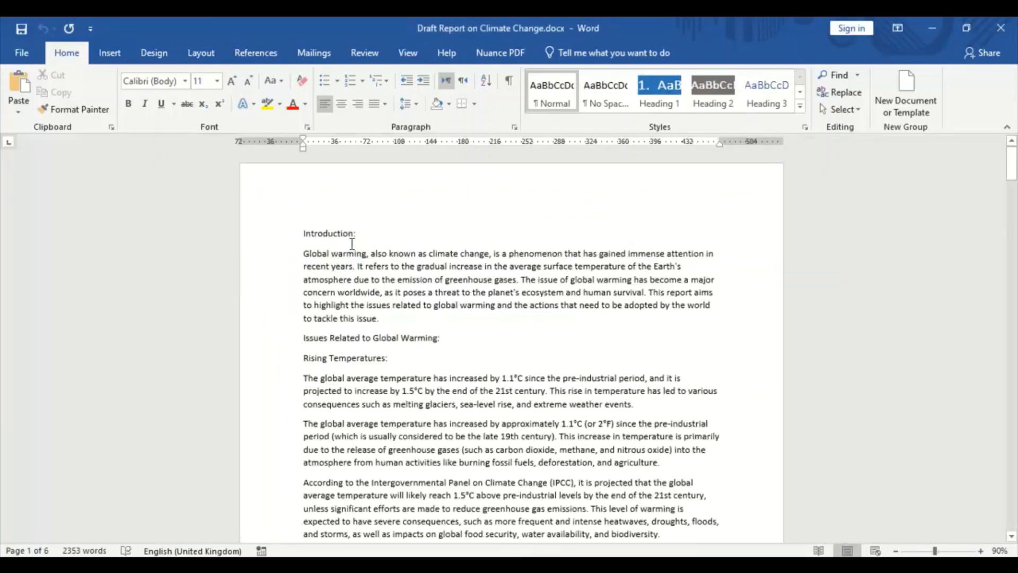
# Step: Insert a run of blank lines above the Introduction heading of the draft report to push the text down
pyautogui.click(896, 551)
pyautogui.click(896, 551)
pyautogui.click(896, 551)
pyautogui.press('Return')
pyautogui.press('Return')
pyautogui.press('Return')
pyautogui.press('Return')
pyautogui.press('Return')
pyautogui.press('Return')
pyautogui.press('Return')
pyautogui.press('Return')
pyautogui.press('Return')
pyautogui.press('Return')
pyautogui.press('Return')
pyautogui.press('Return')
pyautogui.press('Return')
pyautogui.press('Return')
pyautogui.press('Return')
pyautogui.press('Return')
pyautogui.press('Return')
pyautogui.press('Return')
pyautogui.press('Return')
pyautogui.press('Return')
pyautogui.moveTo(1011, 168); pyautogui.dragTo(1011, 188)
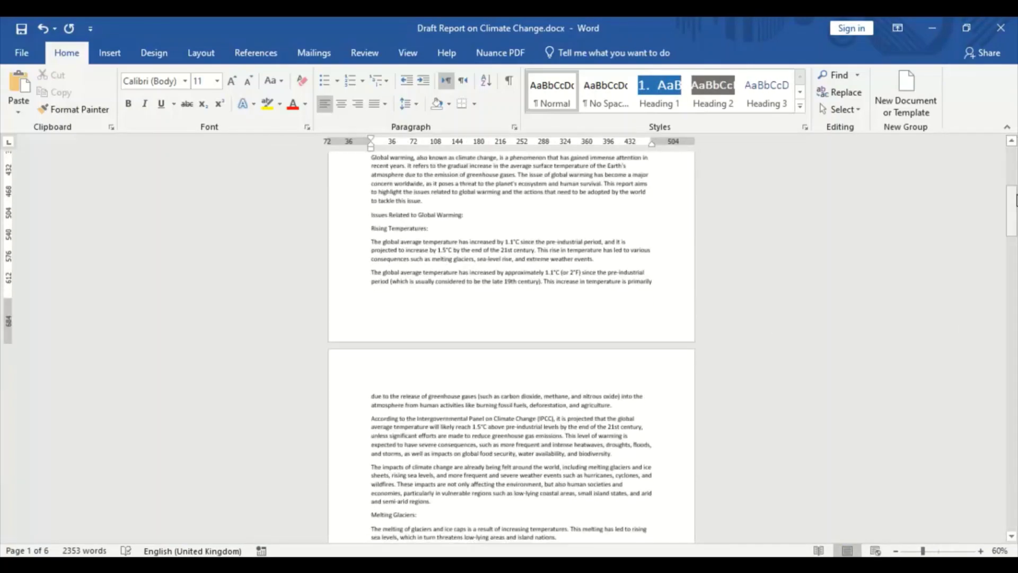
pyautogui.scroll(3, 943, 243)
# Step: Insert a built-in cover page with blue bands above and below a centred document title
pyautogui.click(110, 52)
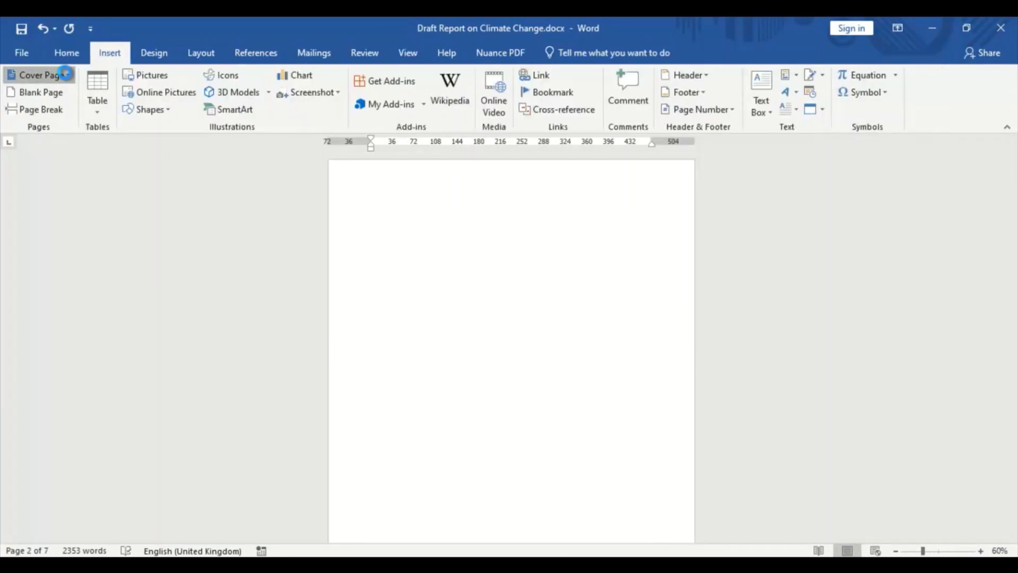
pyautogui.click(65, 73)
pyautogui.click(148, 170)
# Step: Set the cover page's document title to "GLOBAL WARMING & ACTION REQUIRED"
pyautogui.click(479, 319)
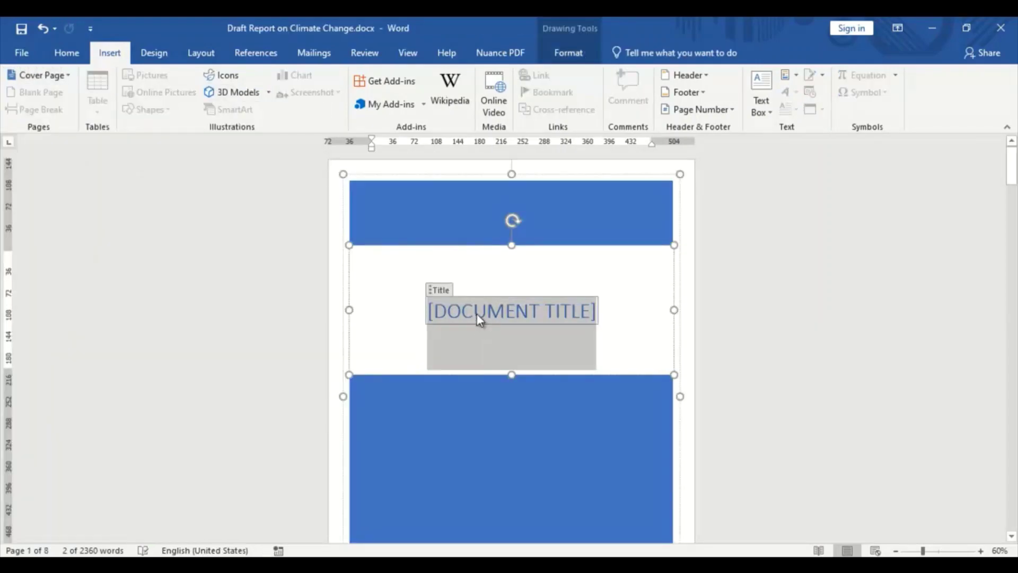
pyautogui.moveTo(1012, 165); pyautogui.dragTo(1012, 228)
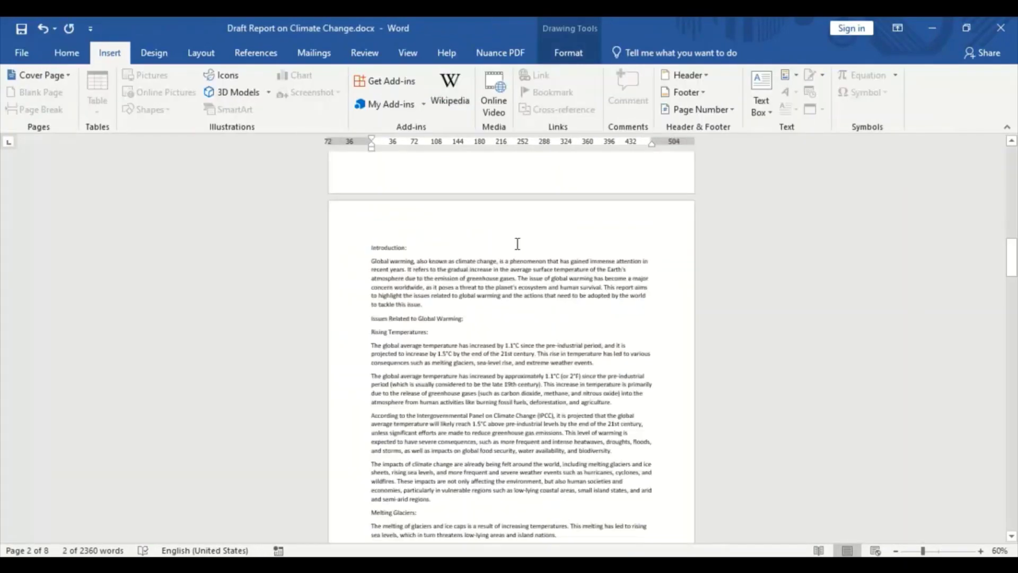
pyautogui.scroll(10, 518, 244)
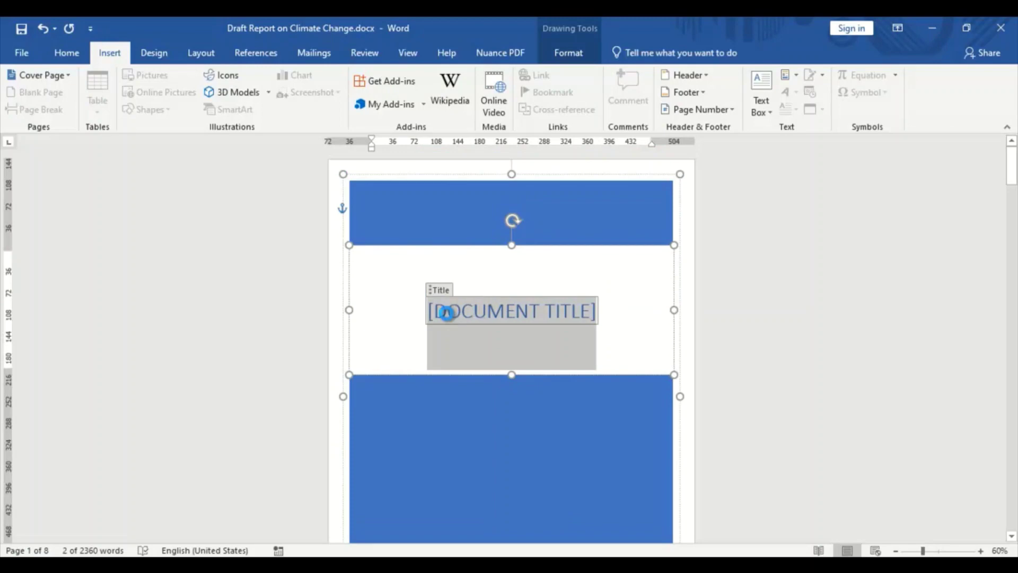
pyautogui.write('GLOBAL WARMING & ACTION REQUIRED')
pyautogui.click(609, 464)
# Step: Fill the cover's company line with "THE ENRCON YouTube" and remove the company address placeholder
pyautogui.scroll(-3, 1011, 235)
pyautogui.click(486, 427)
pyautogui.click(486, 427)
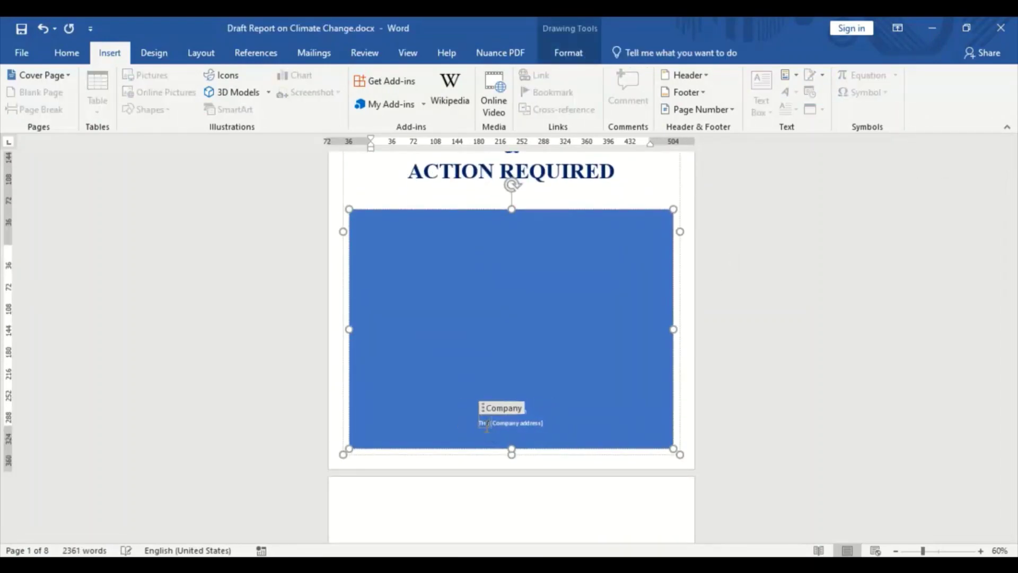
pyautogui.press('BackSpace')
pyautogui.press('BackSpace')
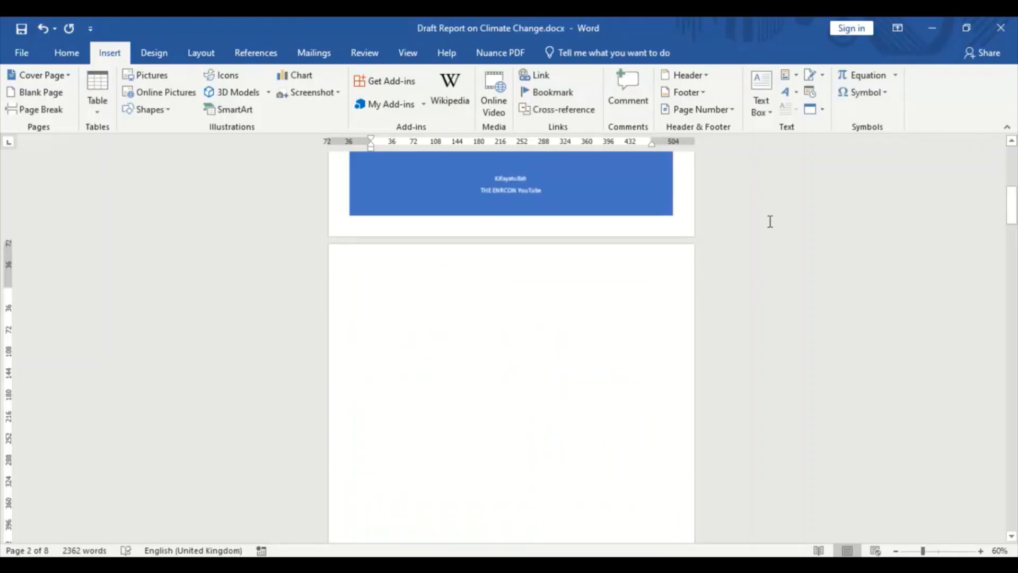
# Step: Stretch the cover page's blue graphic on all four sides so it fills the page to its edges
pyautogui.scroll(10, 725, 245)
pyautogui.click(694, 393)
pyautogui.moveTo(343, 396); pyautogui.dragTo(323, 389)
pyautogui.moveTo(509, 170); pyautogui.dragTo(510, 158)
pyautogui.moveTo(1012, 175); pyautogui.dragTo(1011, 193)
pyautogui.moveTo(512, 441); pyautogui.dragTo(514, 464)
# Step: Insert an automatic table of contents headed "Table of Contents" on the blank second page
pyautogui.moveTo(1012, 193); pyautogui.dragTo(1014, 216)
pyautogui.click(425, 371)
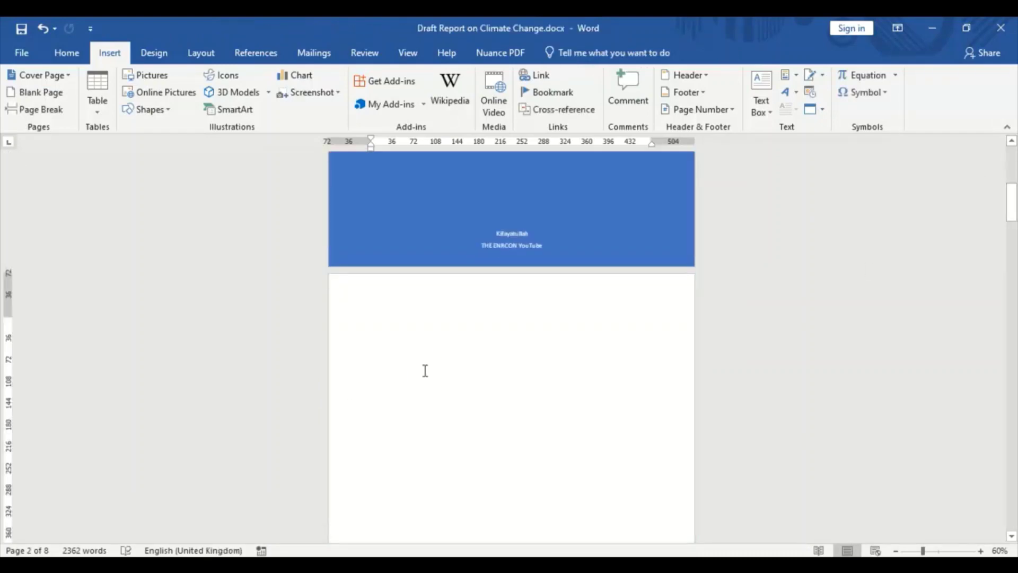
pyautogui.click(251, 51)
pyautogui.click(40, 112)
pyautogui.click(149, 281)
pyautogui.press('Return')
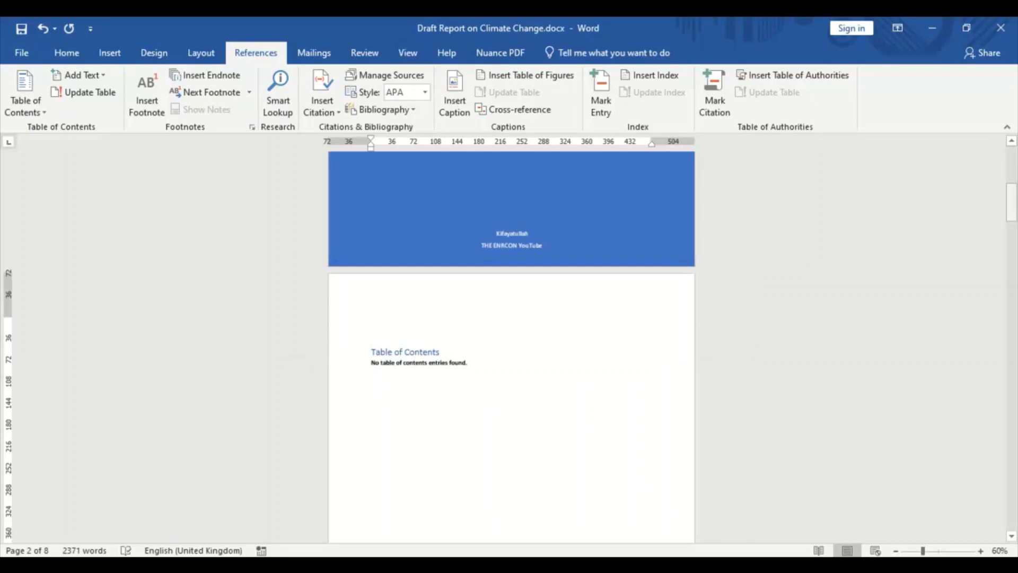
# Step: Open the second page's header and insert a one-cell table in it
pyautogui.doubleClick(387, 301)
pyautogui.click(109, 52)
pyautogui.click(93, 95)
pyautogui.click(91, 149)
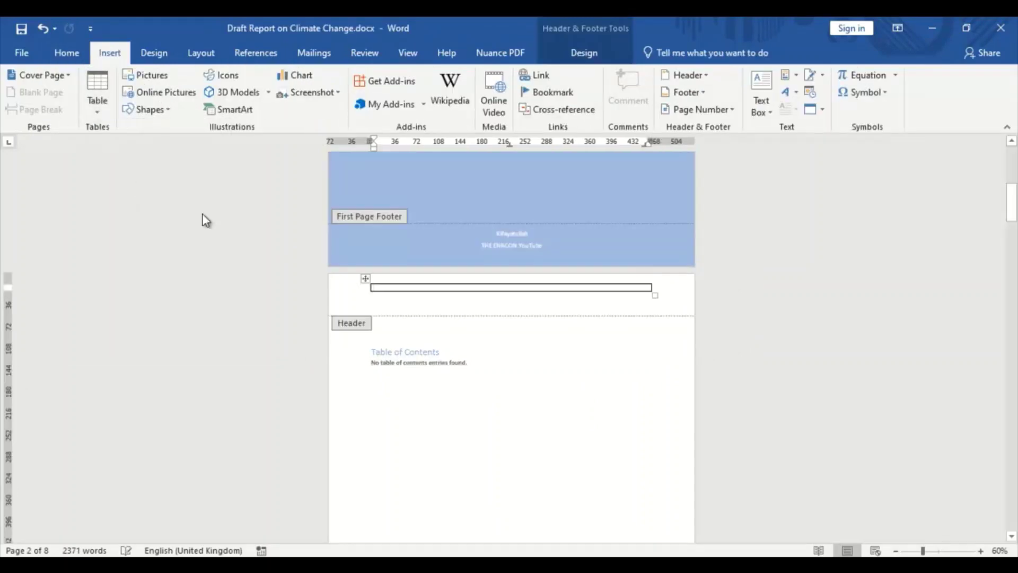
# Step: Set the header table's row height to 36 pt and widen it to span the full page width
pyautogui.click(606, 52)
pyautogui.click(598, 78)
pyautogui.moveTo(370, 292); pyautogui.dragTo(325, 301)
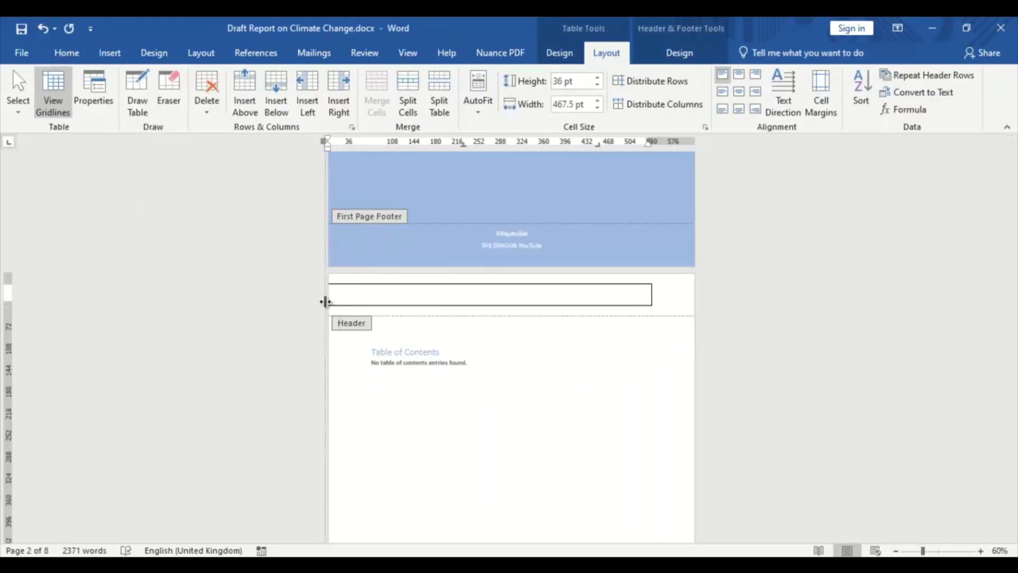
pyautogui.moveTo(651, 292); pyautogui.dragTo(693, 293)
# Step: Shade the header table blue to match the cover page
pyautogui.click(66, 52)
pyautogui.click(449, 104)
pyautogui.click(486, 138)
pyautogui.doubleClick(499, 362)
pyautogui.doubleClick(431, 297)
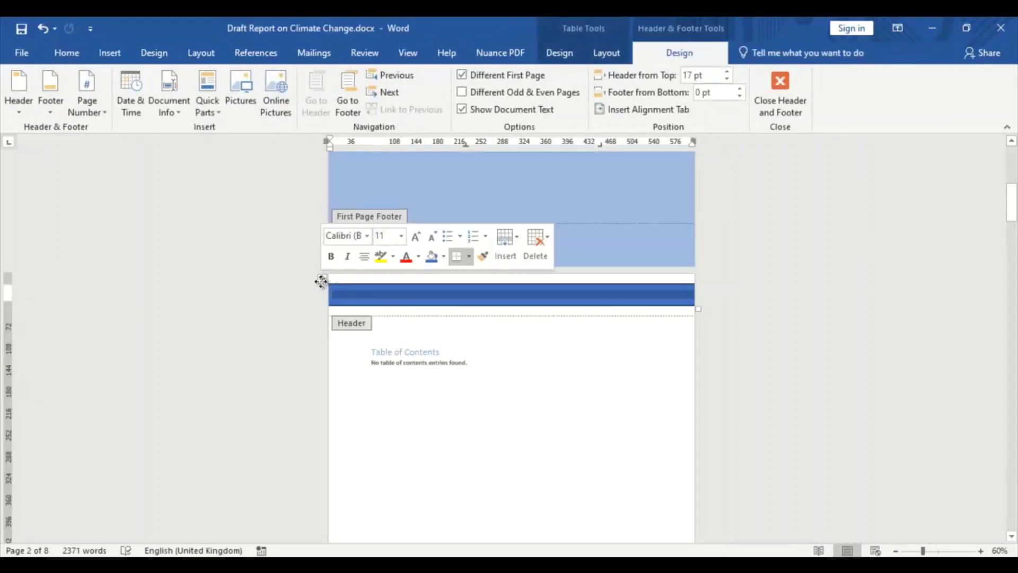
pyautogui.click(321, 279)
# Step: Insert a one-cell table in the second page's footer and widen it to span the full page width
pyautogui.moveTo(1012, 216); pyautogui.dragTo(1014, 227)
pyautogui.scroll(-3, 414, 490)
pyautogui.click(415, 490)
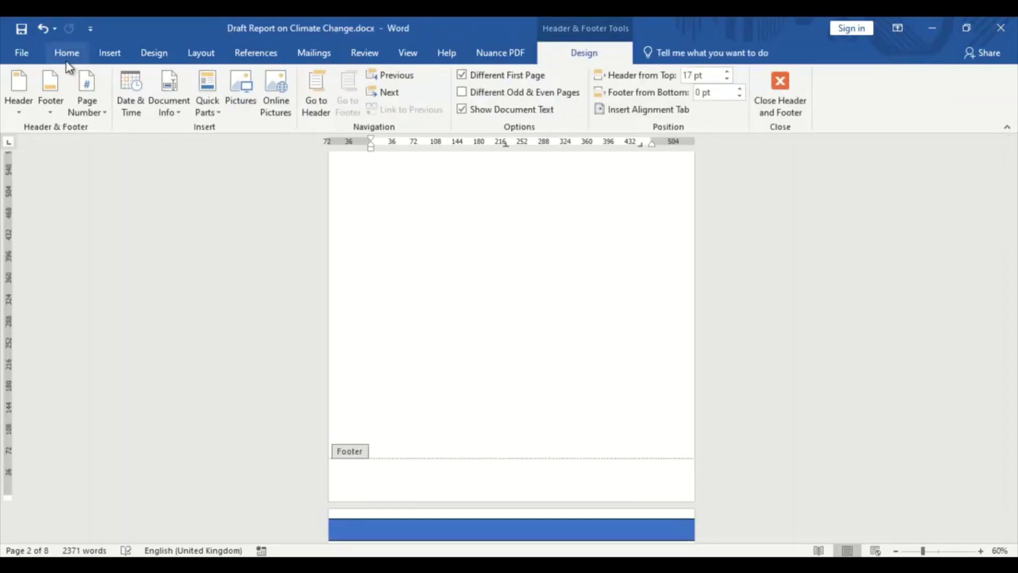
pyautogui.click(110, 53)
pyautogui.click(99, 91)
pyautogui.click(95, 142)
pyautogui.moveTo(371, 493); pyautogui.dragTo(329, 488)
pyautogui.moveTo(652, 490); pyautogui.dragTo(698, 491)
# Step: Raise the footer table off the page's bottom edge and set its row height to 36 pt
pyautogui.moveTo(8, 484); pyautogui.dragTo(8, 471)
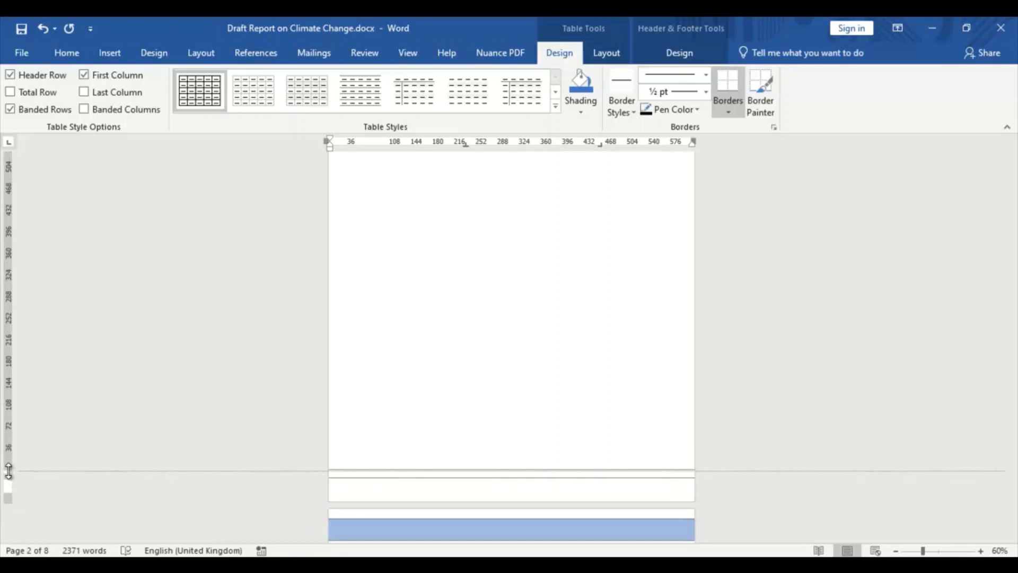
pyautogui.click(679, 52)
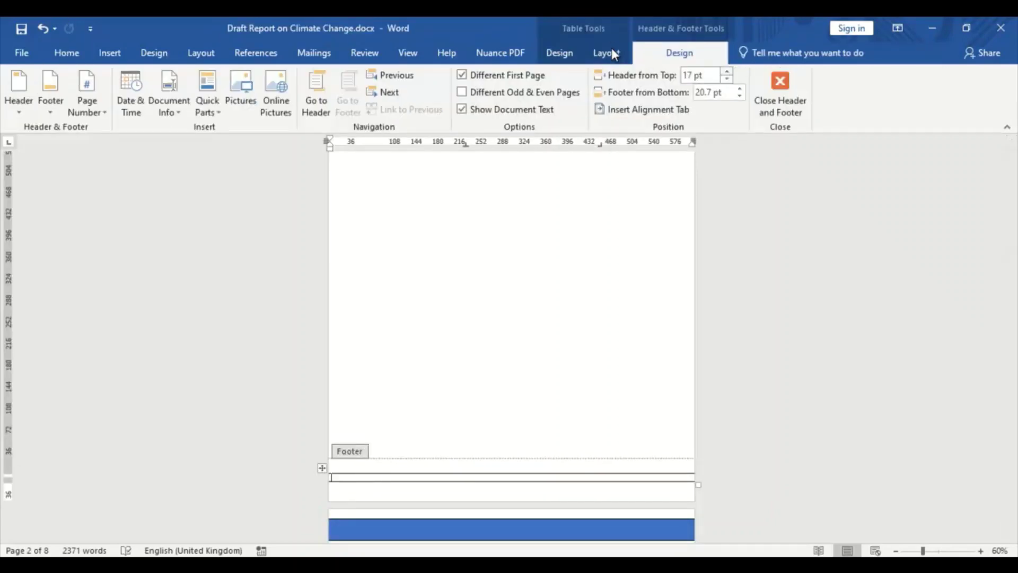
pyautogui.click(607, 52)
pyautogui.click(597, 78)
pyautogui.click(597, 78)
pyautogui.click(597, 77)
pyautogui.click(597, 77)
pyautogui.click(597, 77)
pyautogui.moveTo(8, 510); pyautogui.dragTo(8, 499)
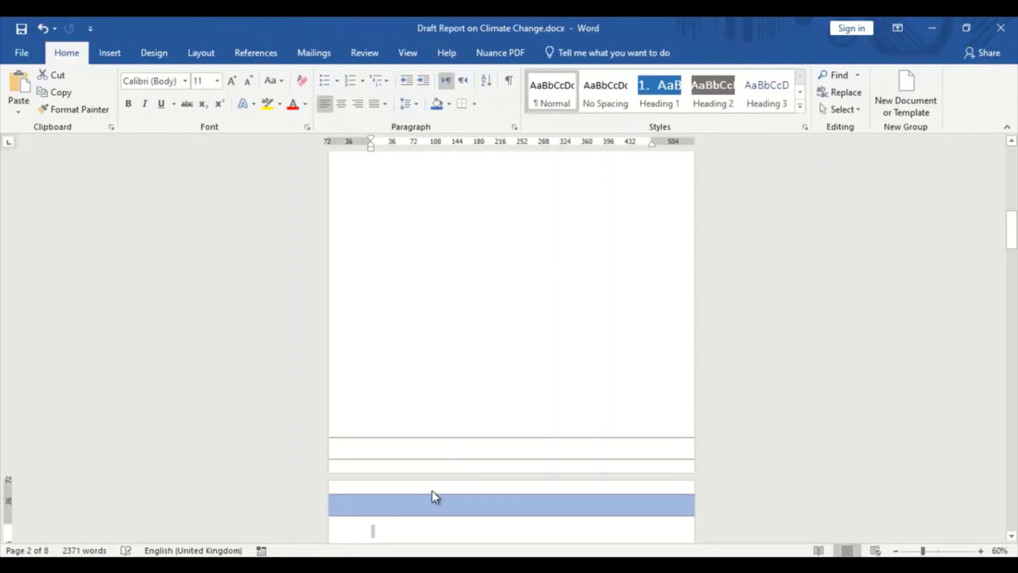
# Step: Shade the footer table with the same blue as the header table
pyautogui.click(66, 52)
pyautogui.click(437, 104)
pyautogui.click(609, 53)
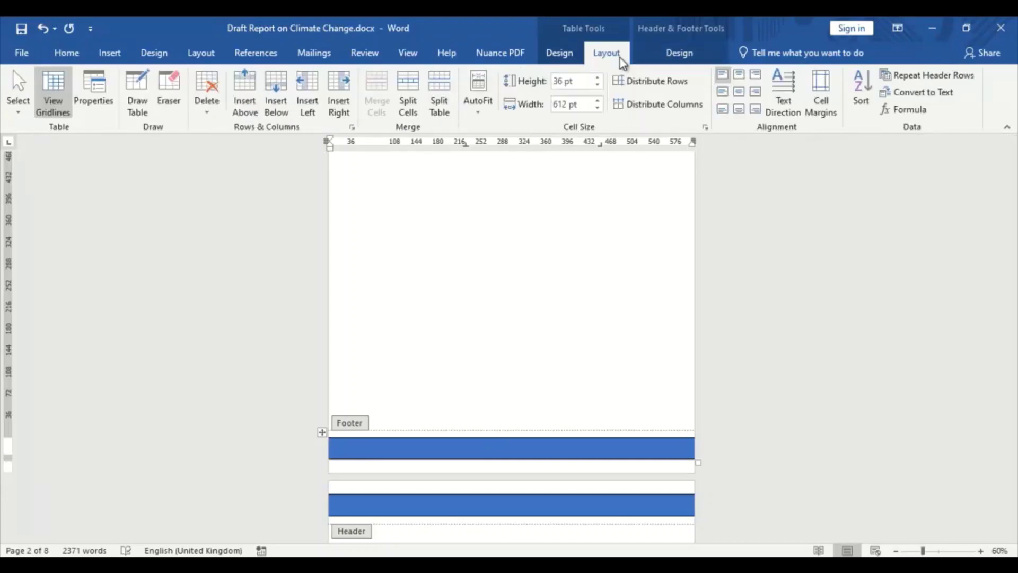
# Step: Insert a "Page X of Y" page number in the footer table and centre it
pyautogui.click(109, 52)
pyautogui.click(732, 110)
pyautogui.moveTo(714, 182)
pyautogui.click(653, 488)
pyautogui.click(510, 281)
pyautogui.click(66, 52)
pyautogui.click(448, 105)
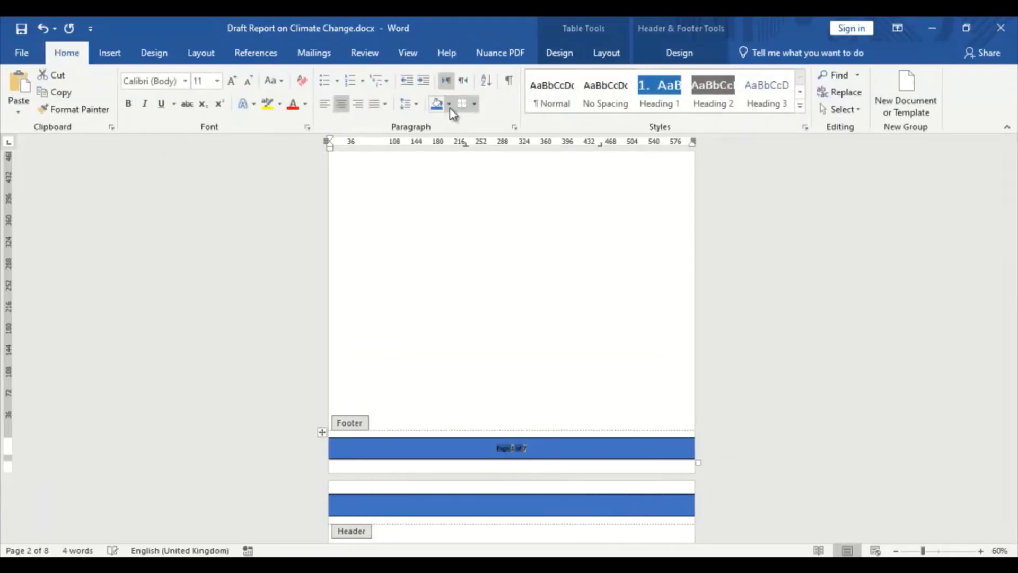
pyautogui.click(436, 137)
pyautogui.click(43, 28)
# Step: Set the footer page number's font colour to white and return to the document body
pyautogui.click(305, 103)
pyautogui.click(294, 157)
pyautogui.doubleClick(562, 378)
# Step: Delete the leftover blank lines above the Introduction heading so it starts directly beneath the page header
pyautogui.moveTo(1011, 228); pyautogui.dragTo(1011, 253)
pyautogui.click(407, 289)
pyautogui.press('Delete')
pyautogui.press('Delete')
# Step: With the Introduction line selected, open the Heading 1 style for modification, go through its update and format settings, and accept the style
pyautogui.hotkey('shift', 'End')
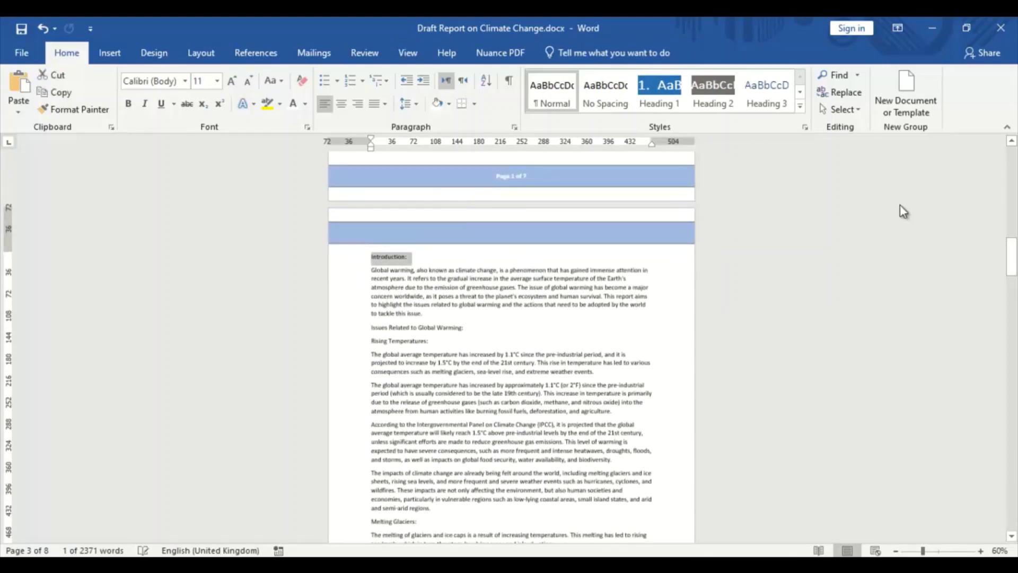
pyautogui.click(799, 106)
pyautogui.rightClick(644, 89)
pyautogui.click(665, 112)
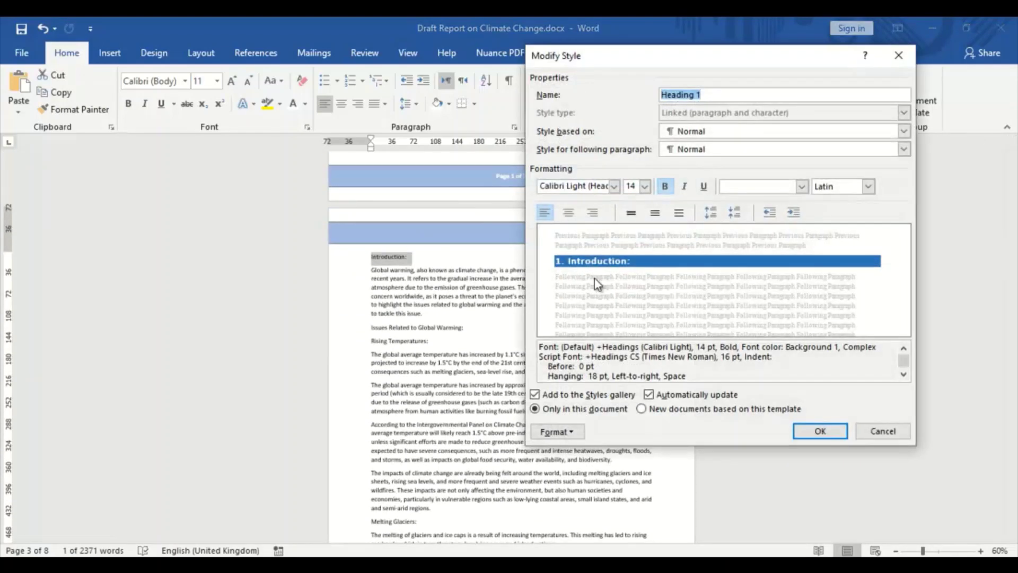
pyautogui.click(673, 395)
pyautogui.click(557, 431)
pyautogui.click(568, 327)
pyautogui.click(410, 127)
pyautogui.click(382, 161)
pyautogui.click(579, 378)
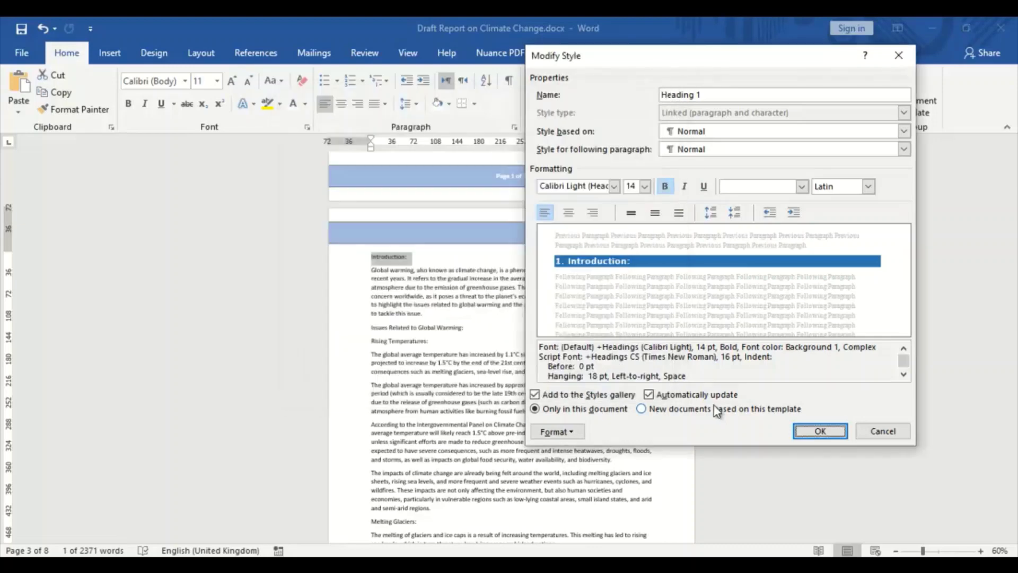
pyautogui.click(806, 429)
# Step: Apply the Heading 1 style to the Introduction line
pyautogui.click(393, 311)
pyautogui.click(347, 258)
pyautogui.click(659, 90)
# Step: Copy the Introduction heading's formatting to the Issues Related to Global Warming line, try it on Melting Glaciers, and undo that last application
pyautogui.click(73, 109)
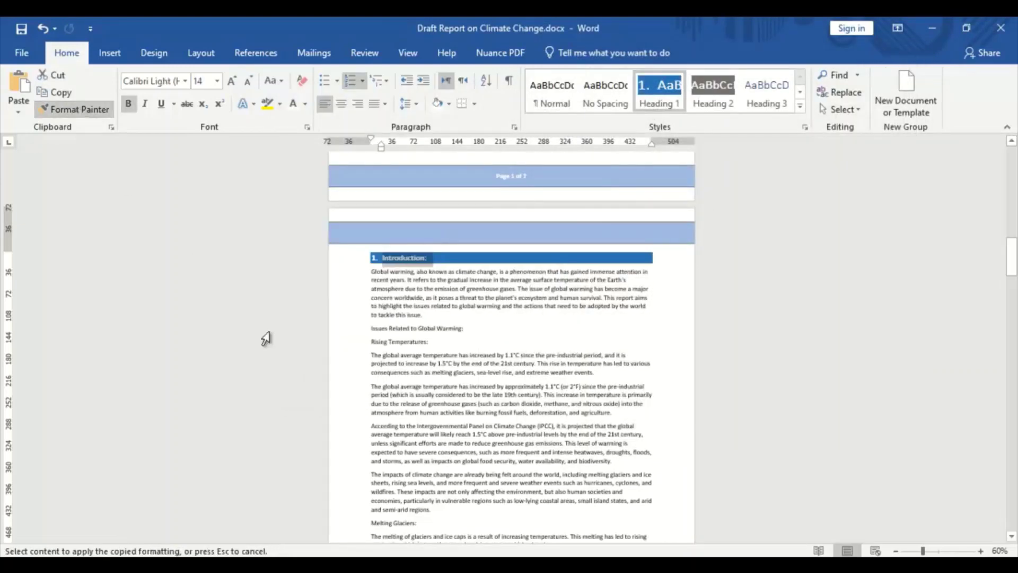
pyautogui.click(350, 328)
pyautogui.click(356, 522)
pyautogui.hotkey('ctrl', 'z')
# Step: Apply the Heading 1 formatting to the Actions Required to be Adopted by the World line and the Conclusion line
pyautogui.moveTo(1012, 256); pyautogui.dragTo(1011, 370)
pyautogui.click(351, 319)
pyautogui.click(659, 90)
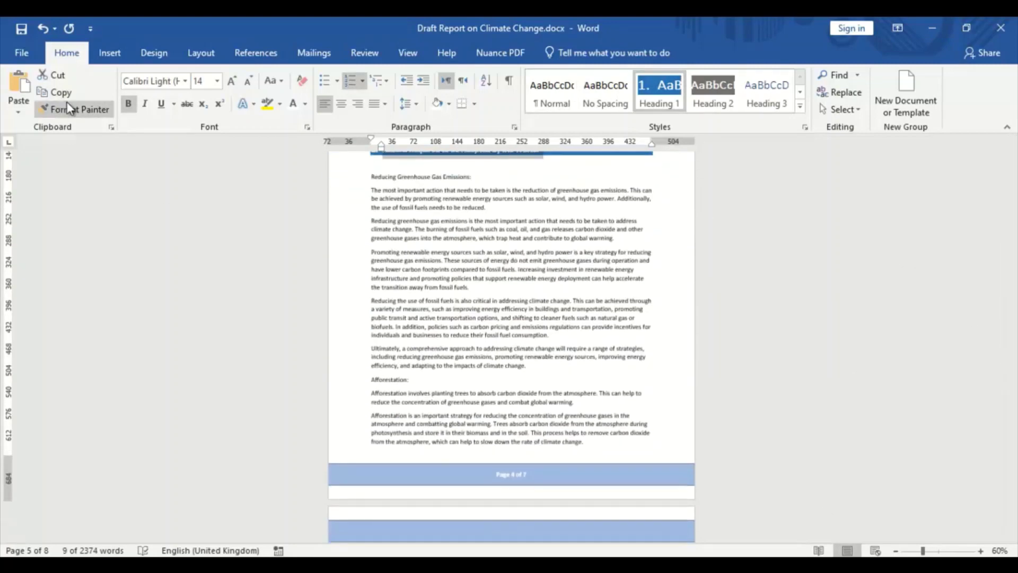
pyautogui.scroll(-20, 359, 450)
pyautogui.click(366, 398)
pyautogui.moveTo(1013, 434); pyautogui.dragTo(1013, 287)
pyautogui.press('Escape')
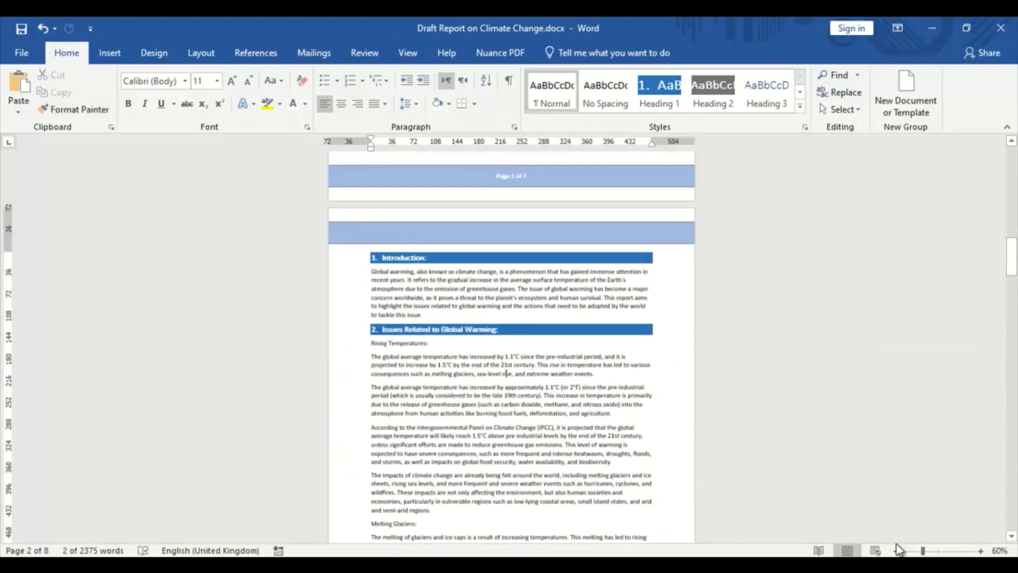
# Step: Open the Heading 2 style for modification and set its font colour to white
pyautogui.click(557, 405)
pyautogui.click(980, 550)
pyautogui.click(981, 550)
pyautogui.click(980, 551)
pyautogui.click(980, 550)
pyautogui.click(800, 105)
pyautogui.press('Escape')
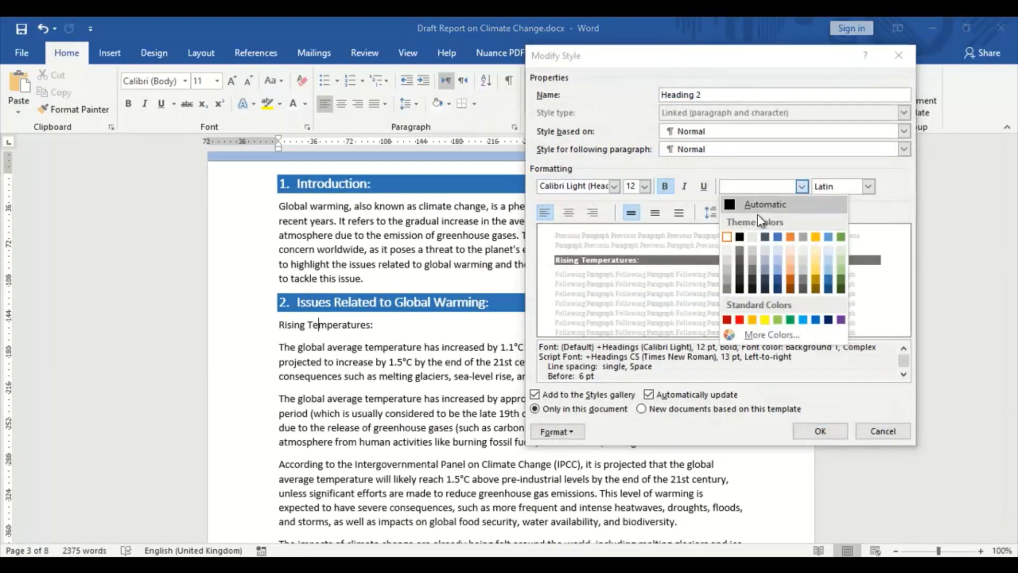
pyautogui.click(727, 236)
# Step: Go through the Heading 2 style's additional format settings and accept the modified style
pyautogui.click(556, 431)
pyautogui.click(594, 335)
pyautogui.click(381, 161)
pyautogui.click(332, 226)
pyautogui.click(578, 381)
pyautogui.click(819, 431)
# Step: Apply Heading 2 to the Rising Temperatures line and add a blank 3 pt spacer line between it and the section heading above
pyautogui.click(253, 331)
pyautogui.click(712, 92)
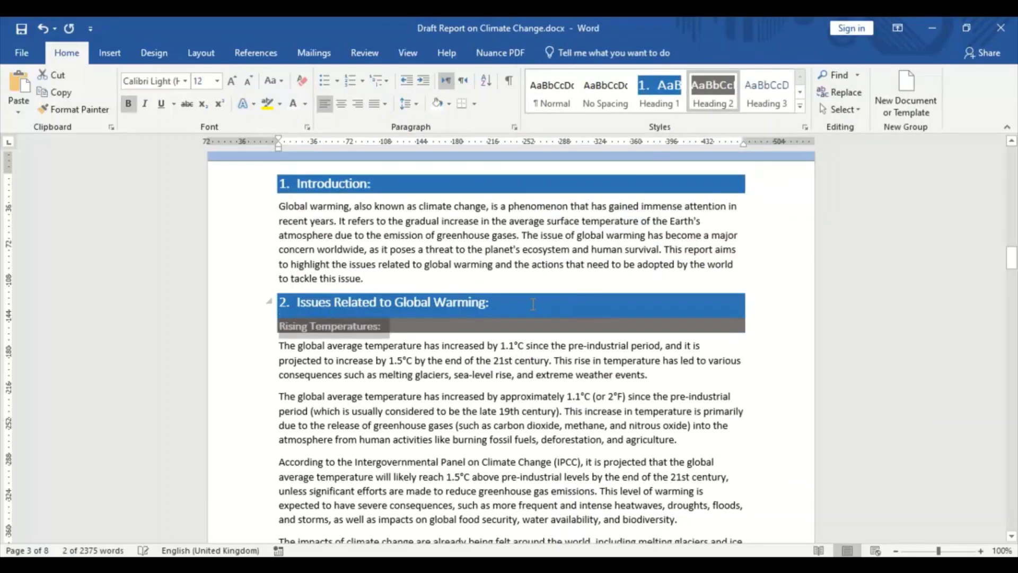
pyautogui.click(531, 305)
pyautogui.press('Return')
pyautogui.click(409, 103)
pyautogui.click(450, 266)
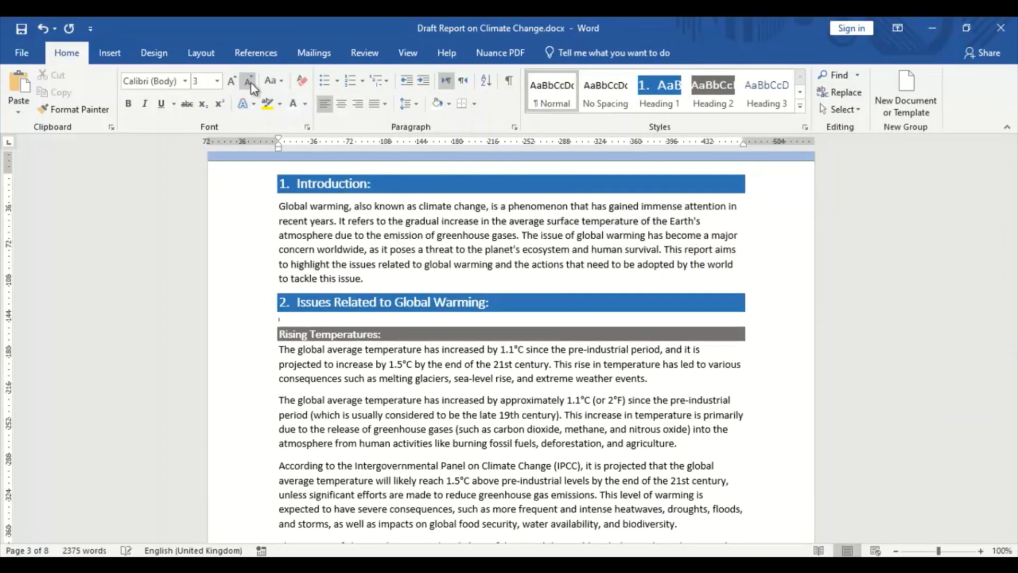
# Step: Copy the Rising Temperatures subheading's formatting to the Melting Glaciers line
pyautogui.click(242, 334)
pyautogui.doubleClick(74, 110)
pyautogui.scroll(-6, 249, 334)
pyautogui.click(252, 357)
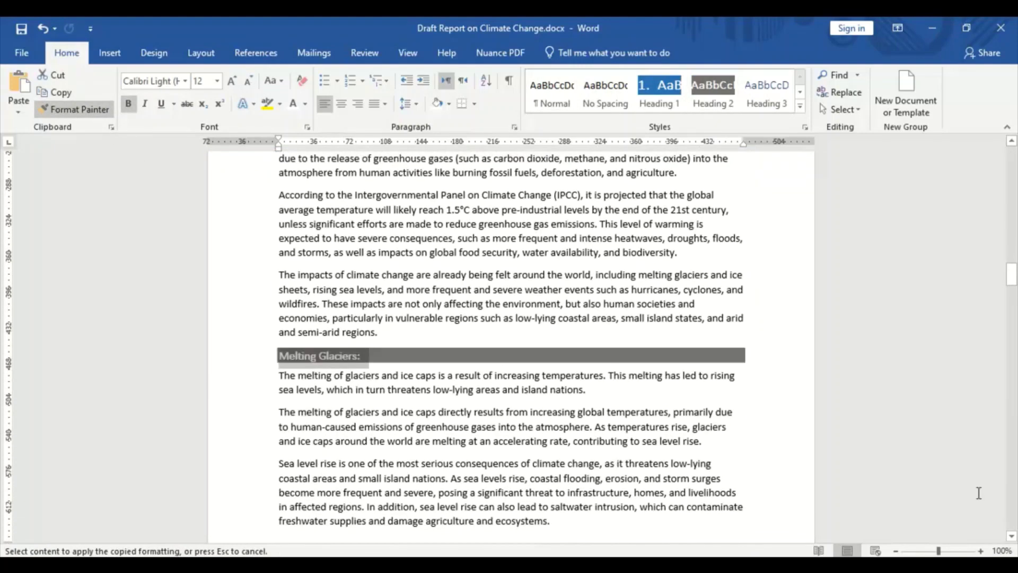
# Step: Number the Rising Temperatures subheading 2.1 and copy its numbered format to the subheadings down to 3.1 Reducing Greenhouse Gas Emissions
pyautogui.scroll(5, 256, 307)
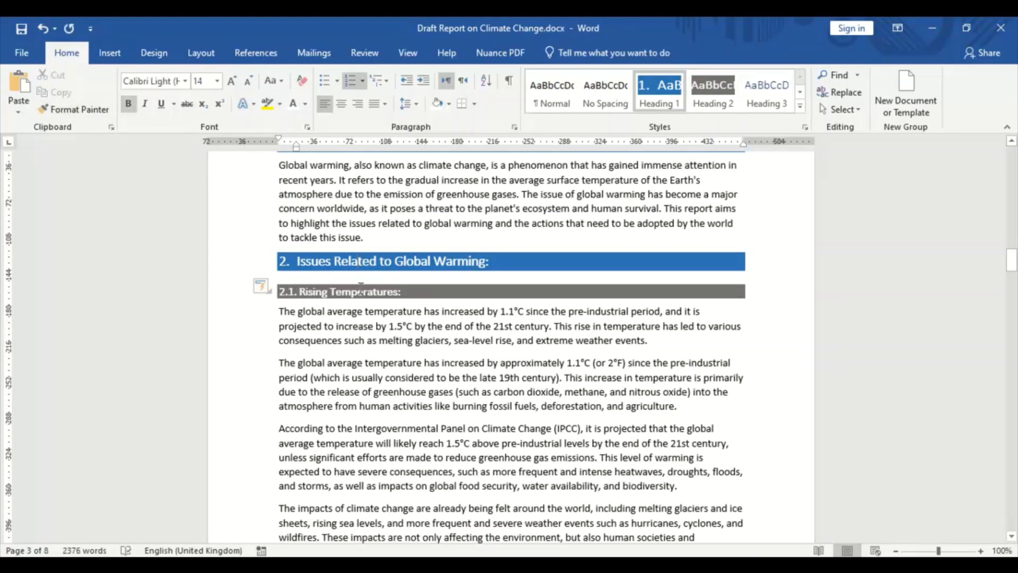
pyautogui.scroll(-7, 360, 285)
pyautogui.scroll(-15, 845, 422)
pyautogui.scroll(-13, 257, 211)
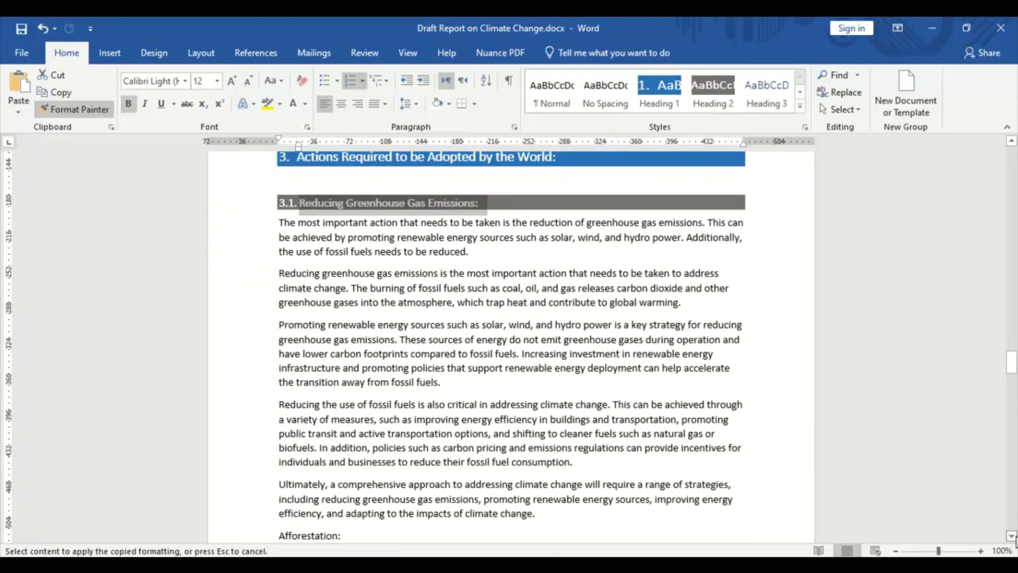
# Step: Copy the numbered subheading format to the Afforestation, Promoting Sustainable Transport and Promoting Energy Efficiency lines
pyautogui.scroll(-6, 199, 310)
pyautogui.scroll(-10, 241, 237)
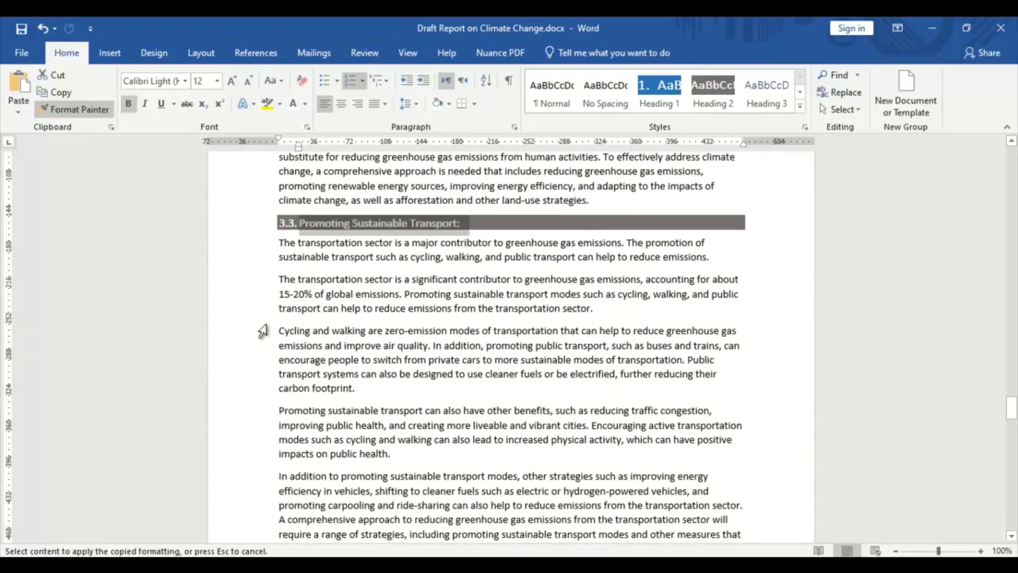
pyautogui.scroll(-20, 492, 417)
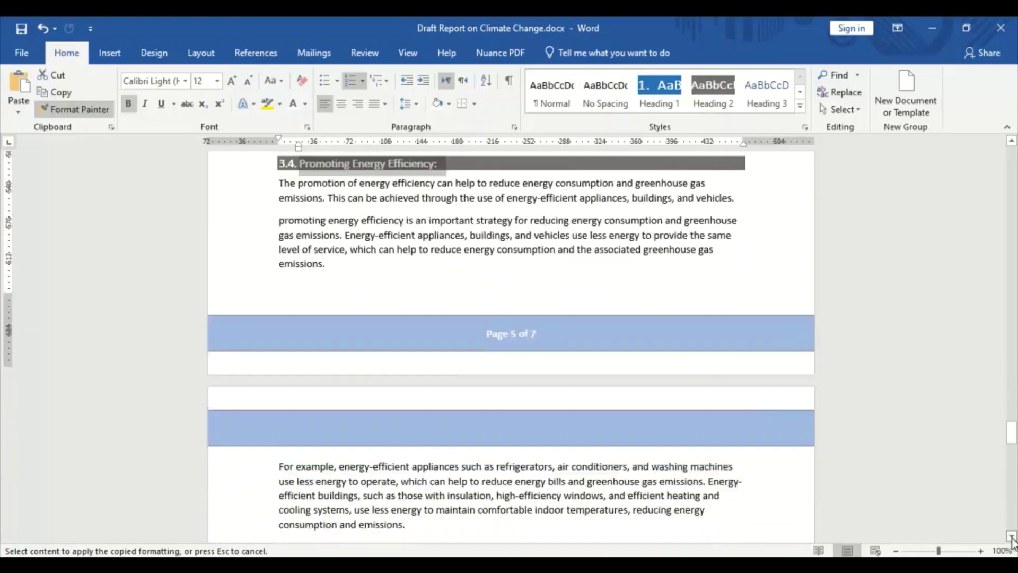
pyautogui.click(1010, 535)
# Step: Remove the blank space above the Actions Required to be Adopted by the World heading
pyautogui.moveTo(1011, 494); pyautogui.dragTo(1012, 353)
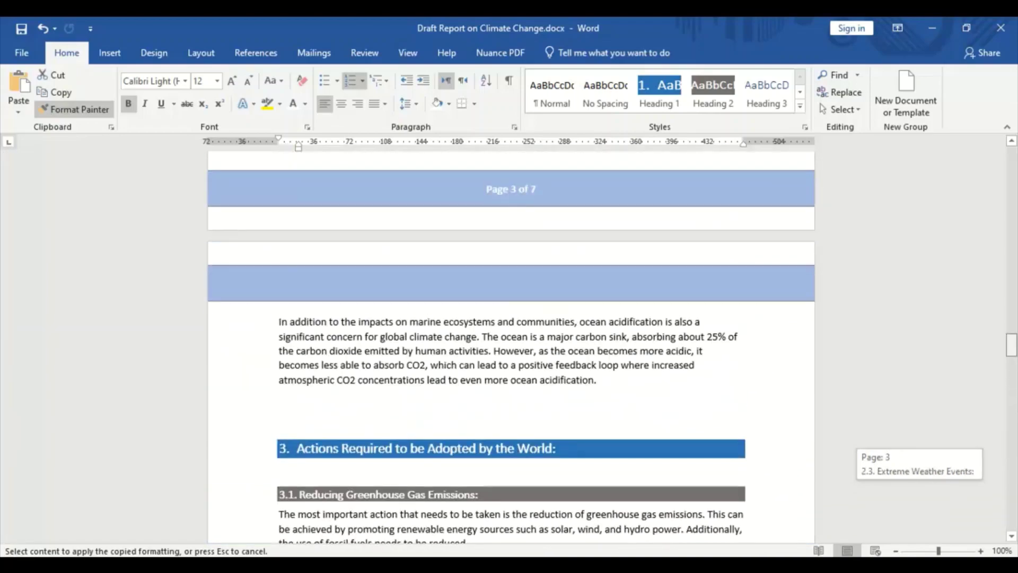
pyautogui.click(381, 277)
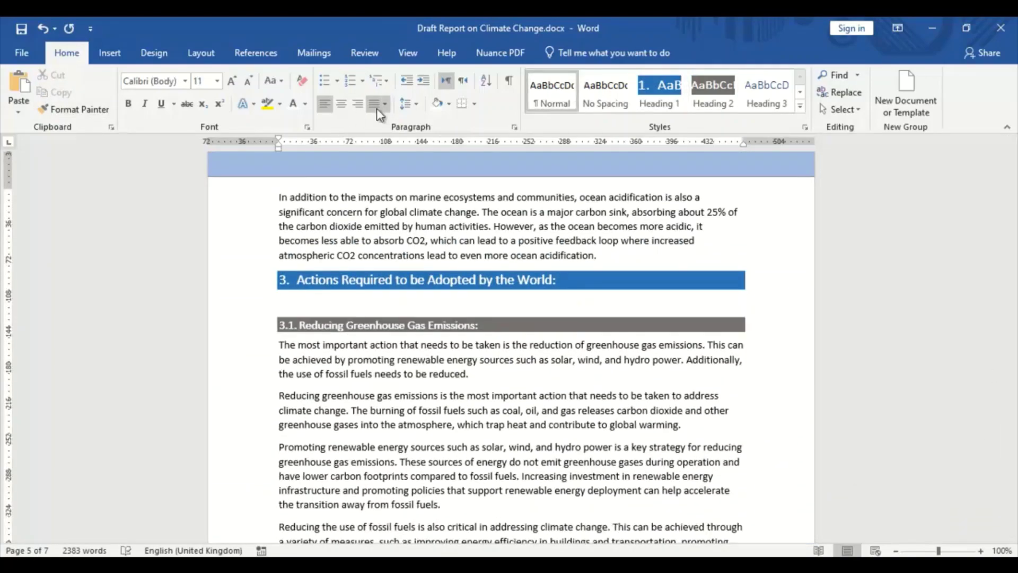
# Step: Update the table of contents so it lists the numbered headings and subheadings with their page numbers
pyautogui.moveTo(1010, 383); pyautogui.dragTo(1012, 222)
pyautogui.moveTo(938, 550)
pyautogui.mouseDown()
pyautogui.moveTo(901, 550)
pyautogui.moveTo(937, 549)
pyautogui.mouseUp()
pyautogui.moveTo(1011, 376); pyautogui.dragTo(1011, 220)
pyautogui.click(378, 249)
pyautogui.scroll(10, 325, 302)
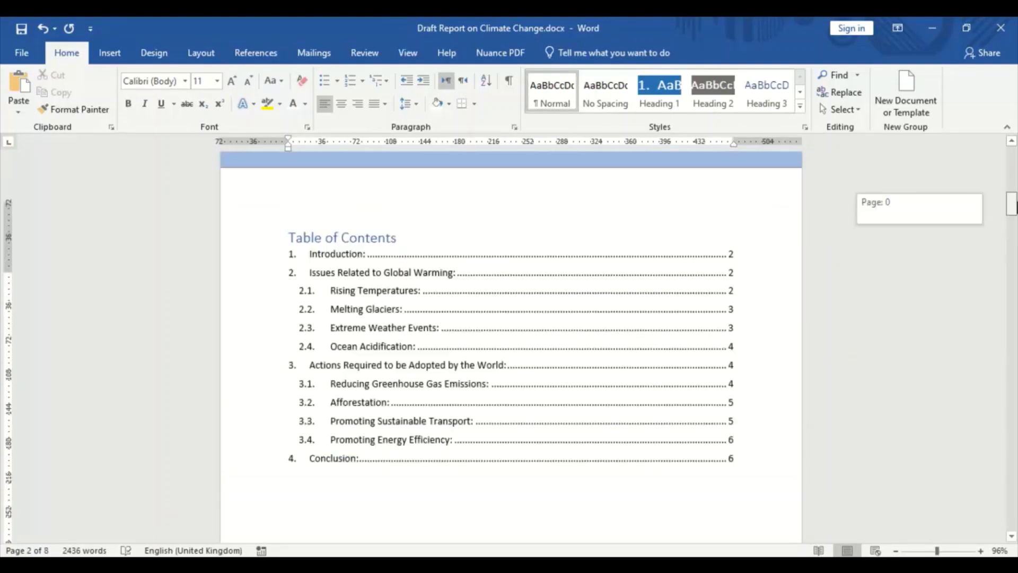
# Step: Insert the picture Global Warming.png from the Images for Report folder in Draft YouTube on the desktop
pyautogui.keyDown('ctrl'); pyautogui.scroll(-6, 374, 377); pyautogui.keyUp('ctrl')
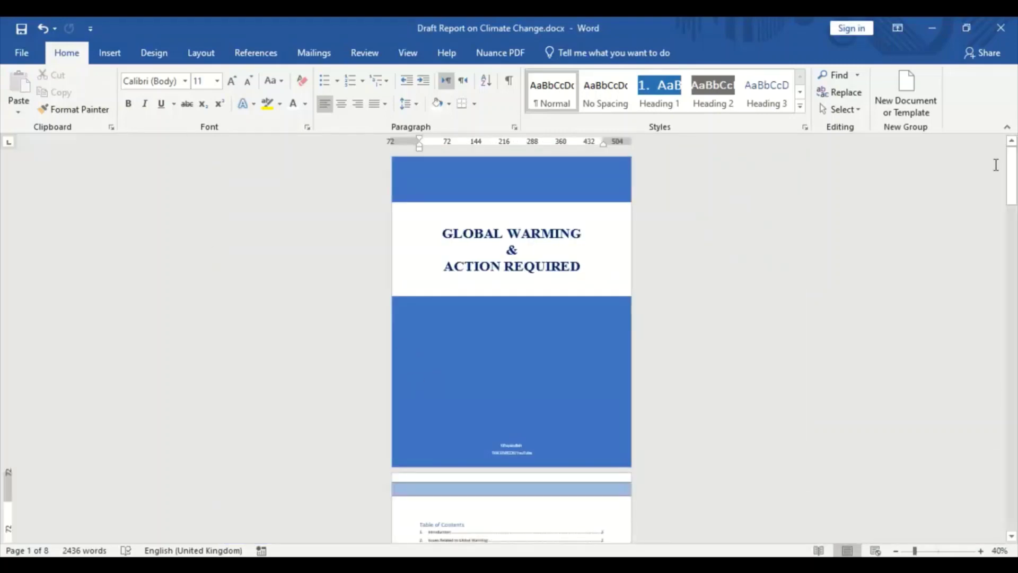
pyautogui.click(107, 51)
pyautogui.click(162, 82)
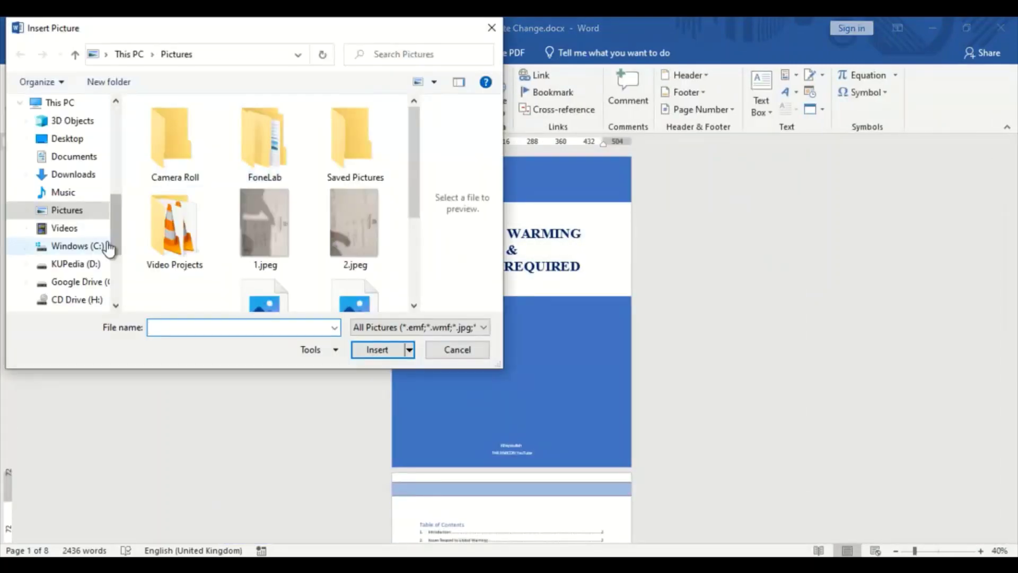
pyautogui.click(66, 138)
pyautogui.doubleClick(193, 170)
pyautogui.doubleClick(175, 123)
pyautogui.click(174, 239)
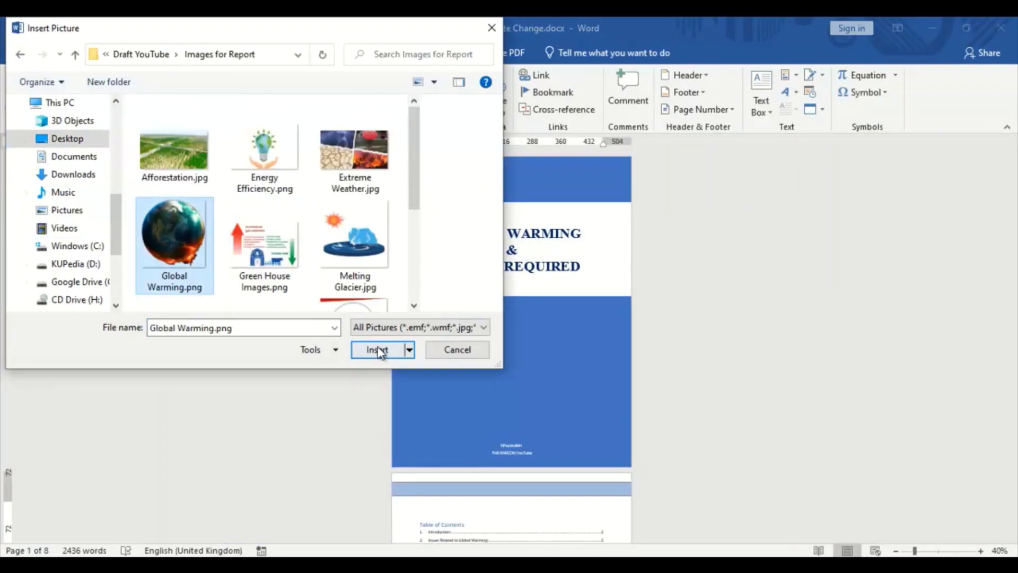
pyautogui.click(377, 349)
# Step: Shrink the inserted globe picture to about 223 pt high by 212 pt wide and go through its position options
pyautogui.moveTo(603, 446); pyautogui.dragTo(503, 310)
pyautogui.moveTo(1012, 243); pyautogui.dragTo(1014, 203)
pyautogui.click(656, 75)
pyautogui.click(686, 243)
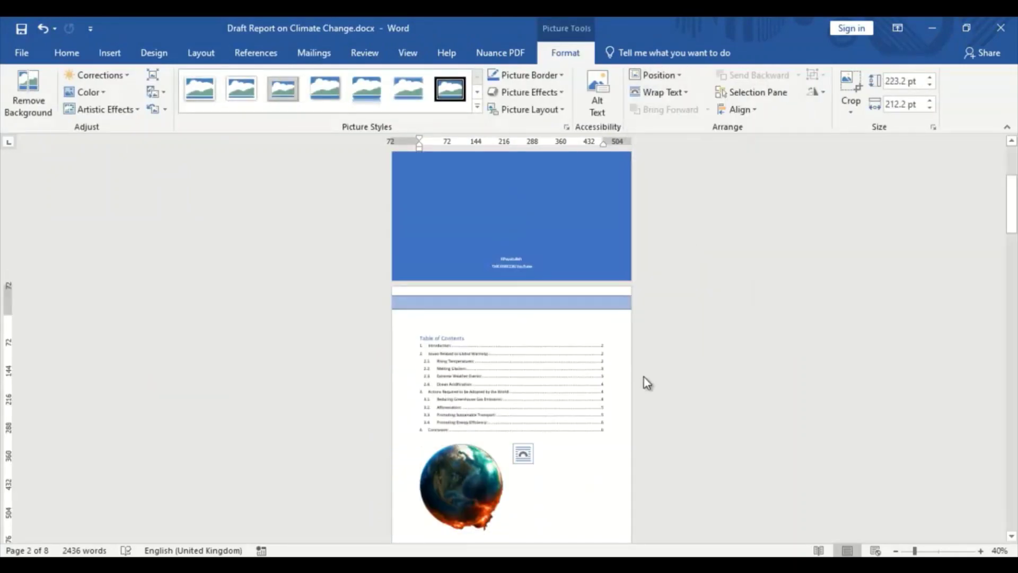